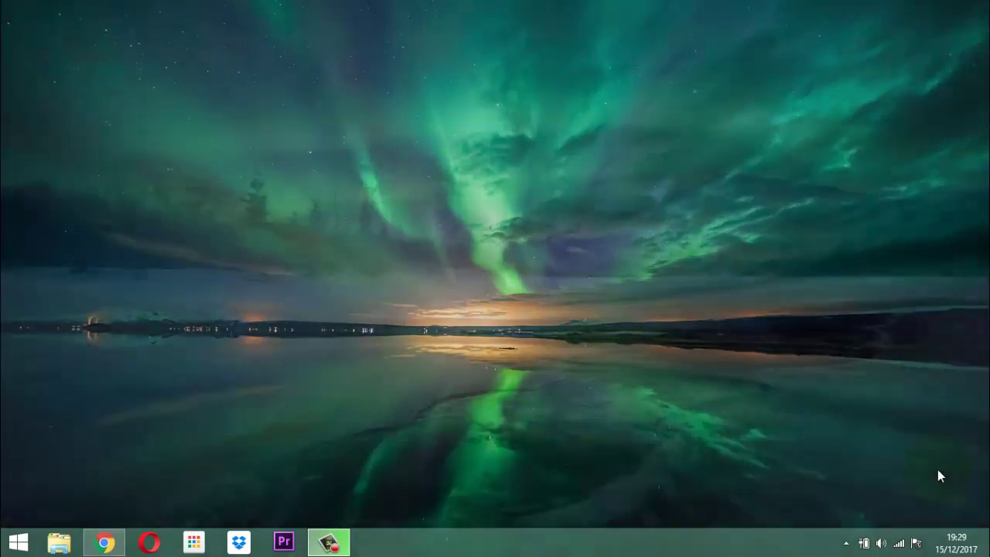
left_click(937, 476)
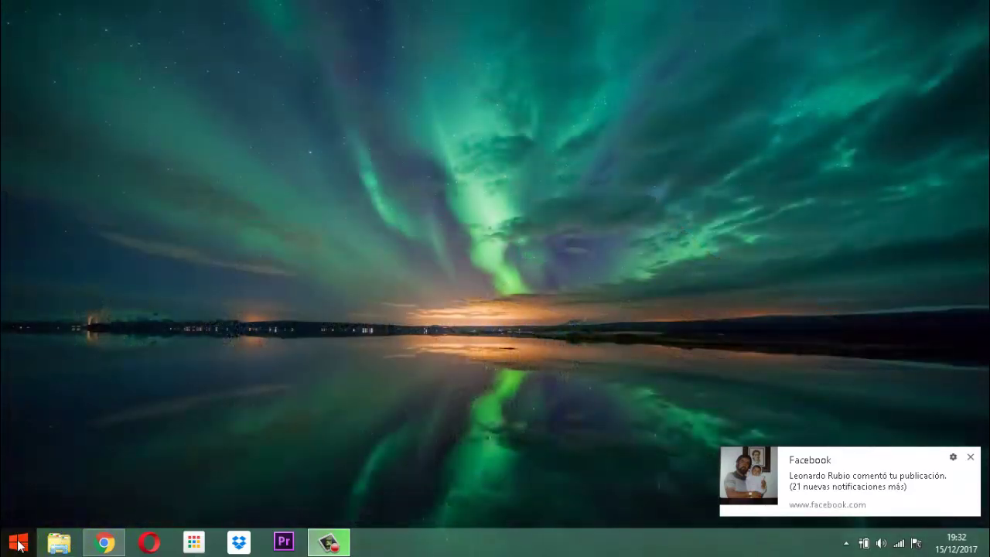
Launch Microsoft Access 2013 and dismiss the Facebook notification
left_click(19, 546)
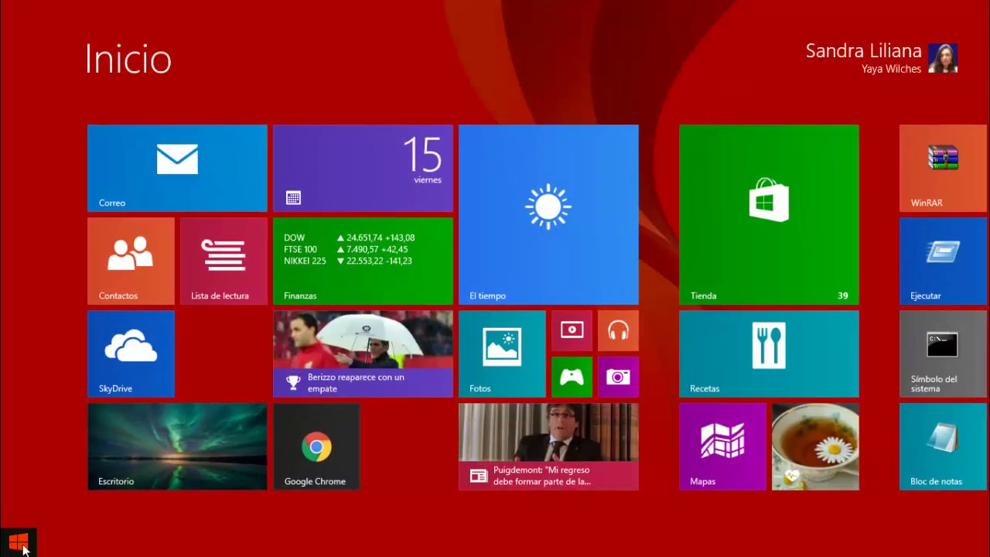
scroll(816, 510, "down", 10)
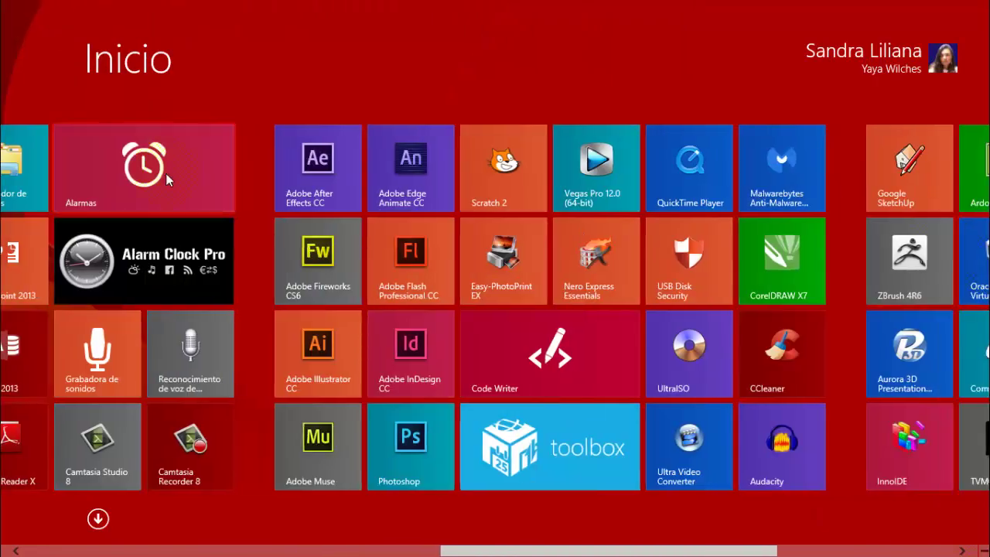
scroll(453, 362, "up", 6)
left_click(729, 354)
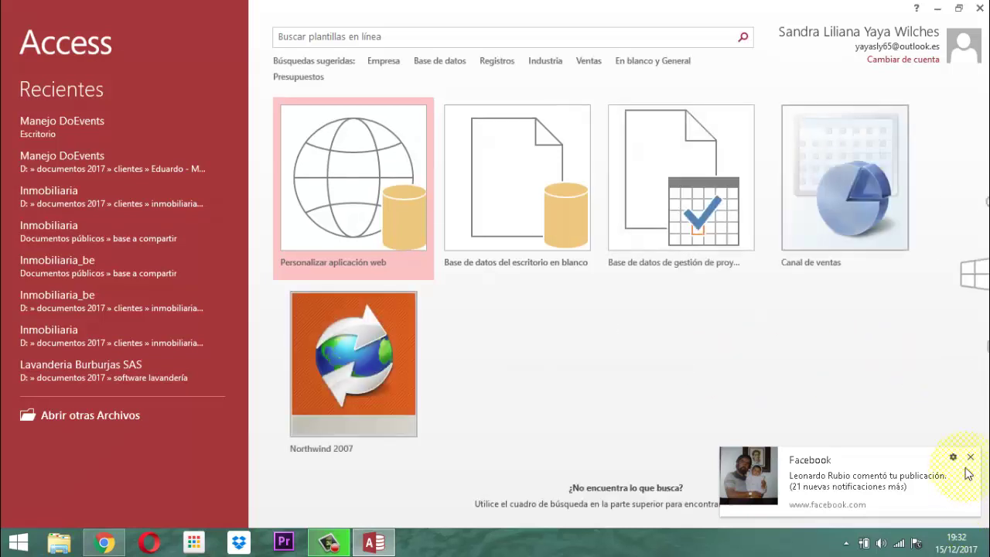
mouse_move(973, 465)
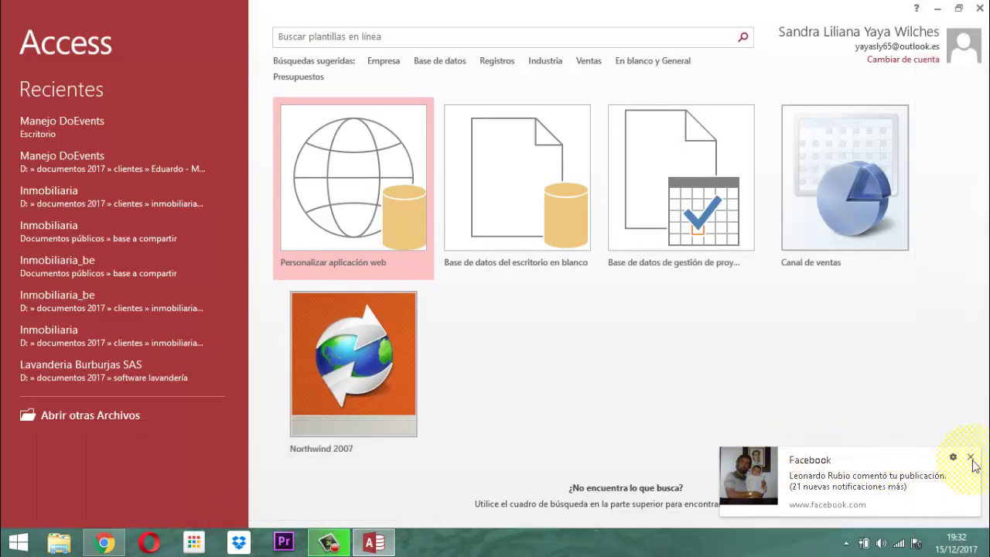
left_click(972, 458)
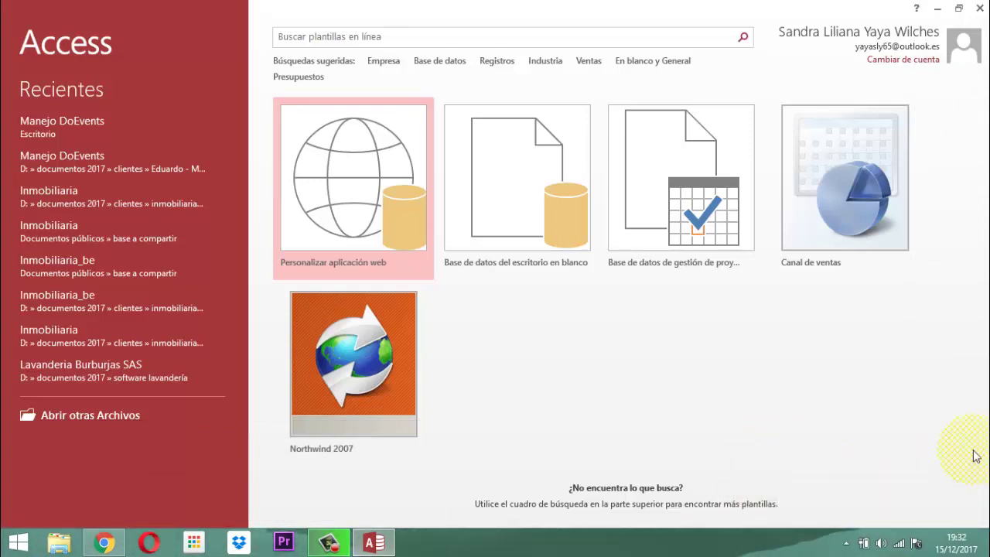
Start a blank desktop database and choose the DATA (D:) drive as its save location
left_click(535, 180)
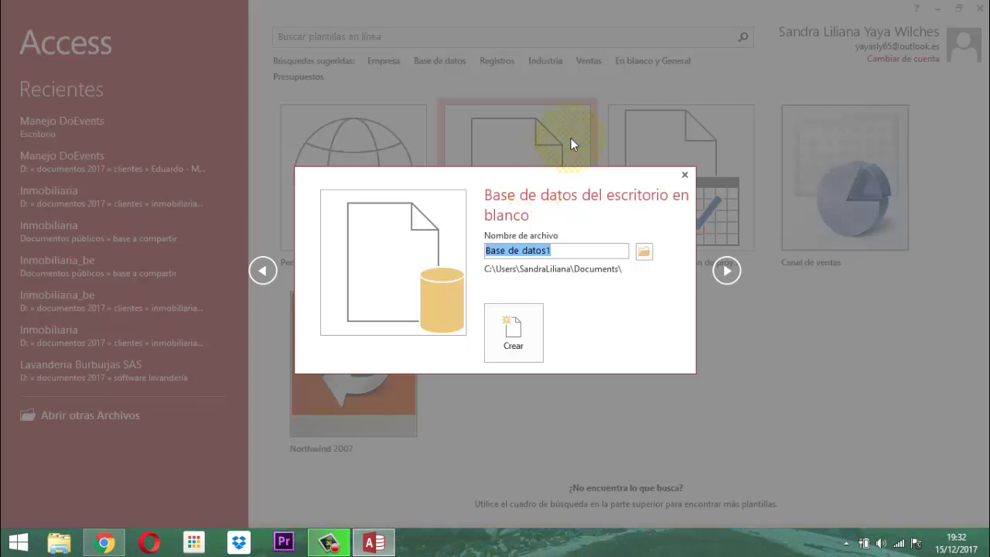
left_click(644, 252)
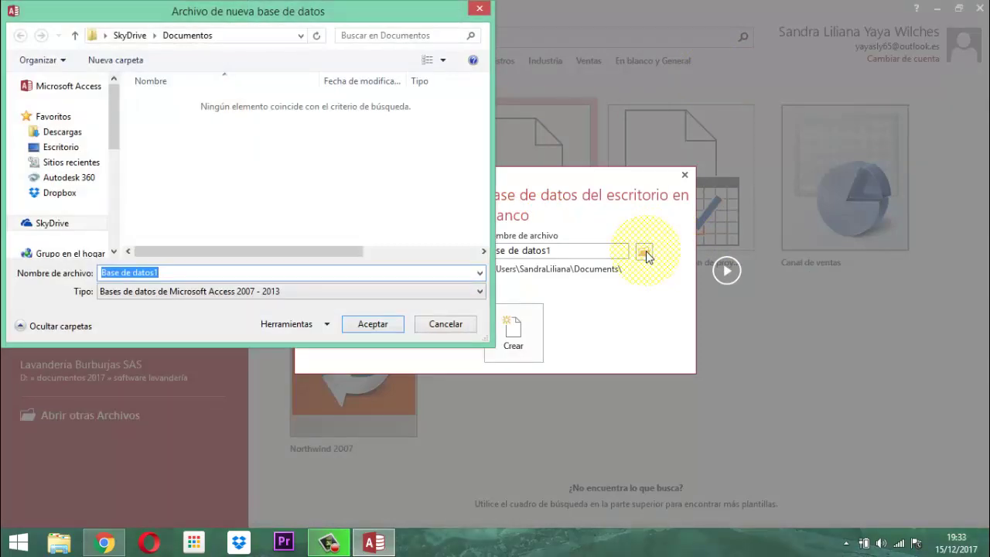
left_click_drag(115, 132, 119, 182)
left_click(63, 234)
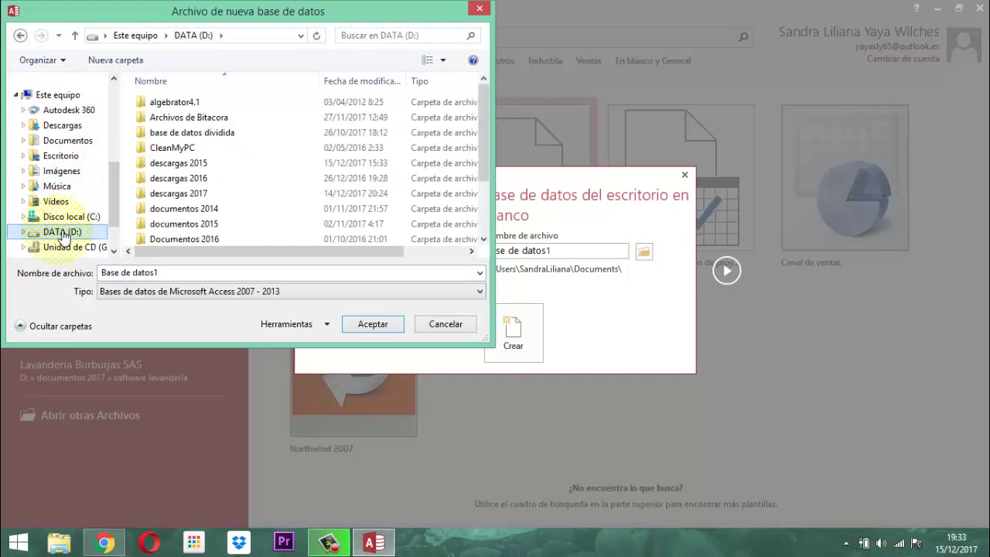
left_click(171, 207)
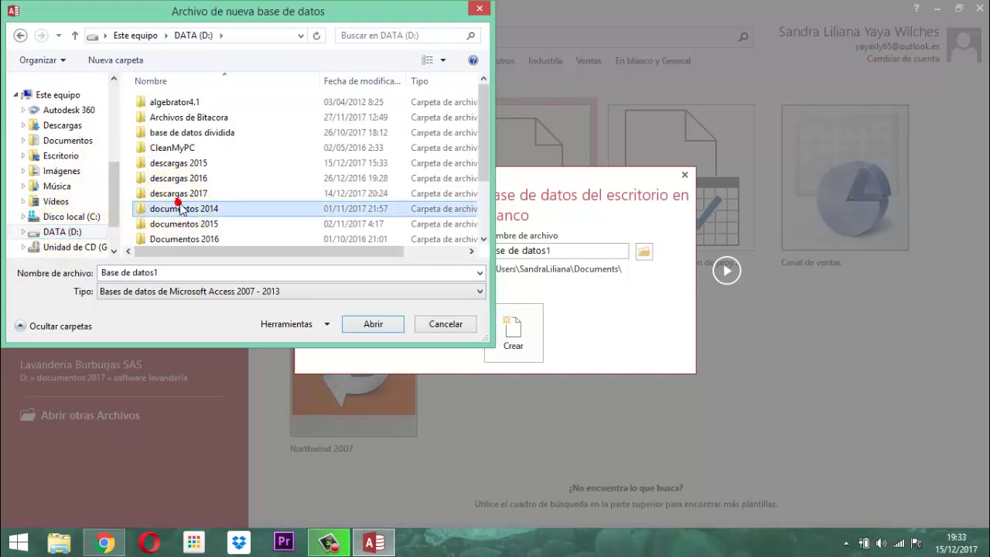
scroll(213, 210, "down", 2)
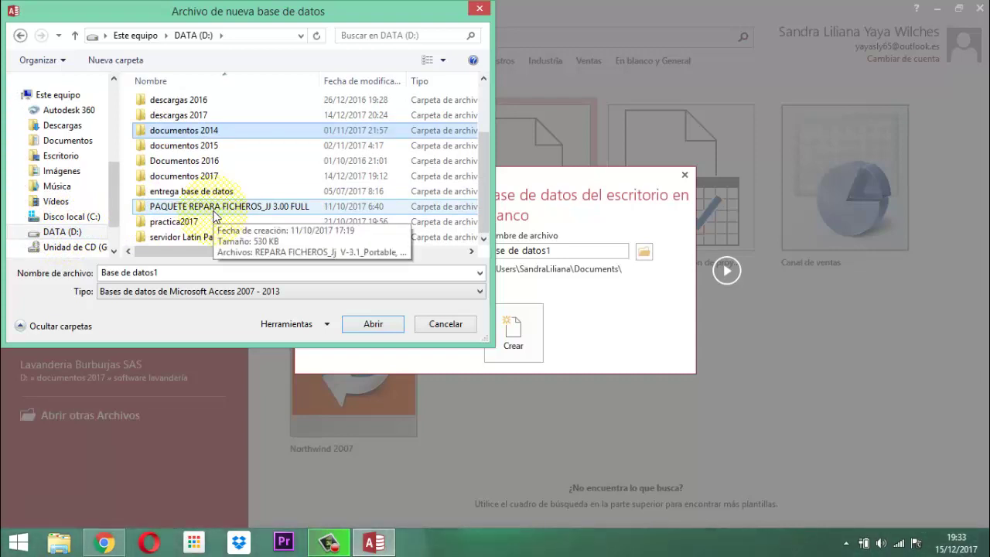
Create a folder named "documentos 2018" on the DATA (D:) drive and open it
left_click(98, 61)
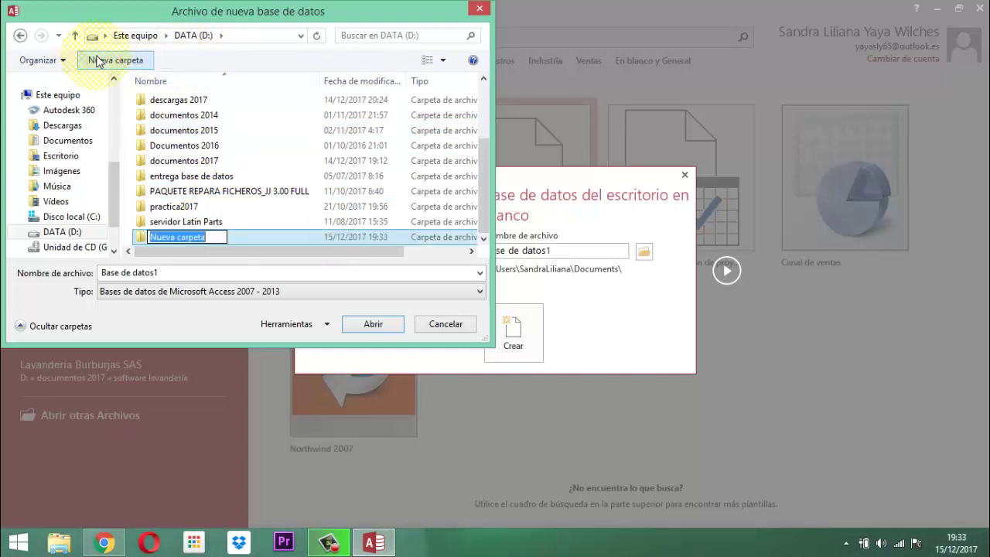
type("do")
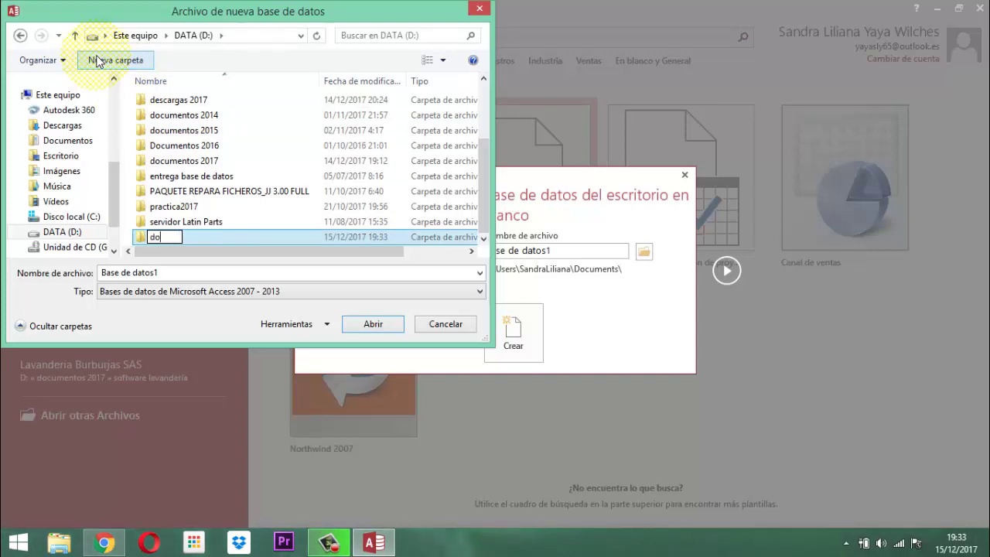
type("cumentos 2018")
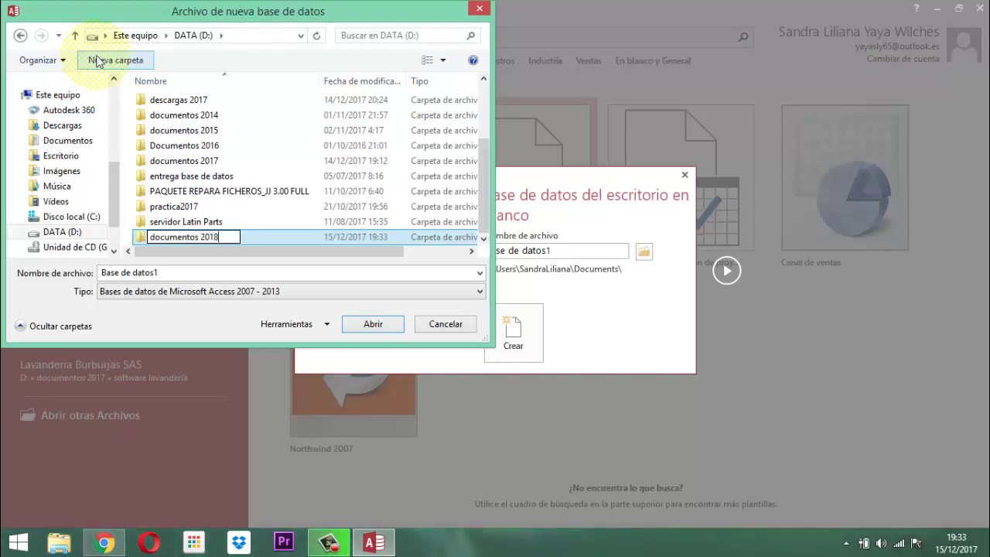
key("Return")
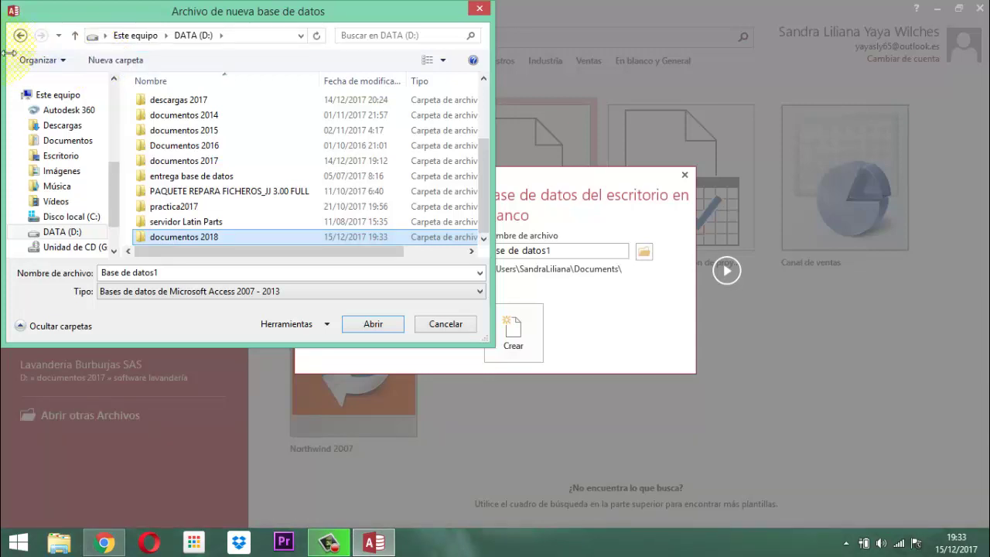
double_click(198, 239)
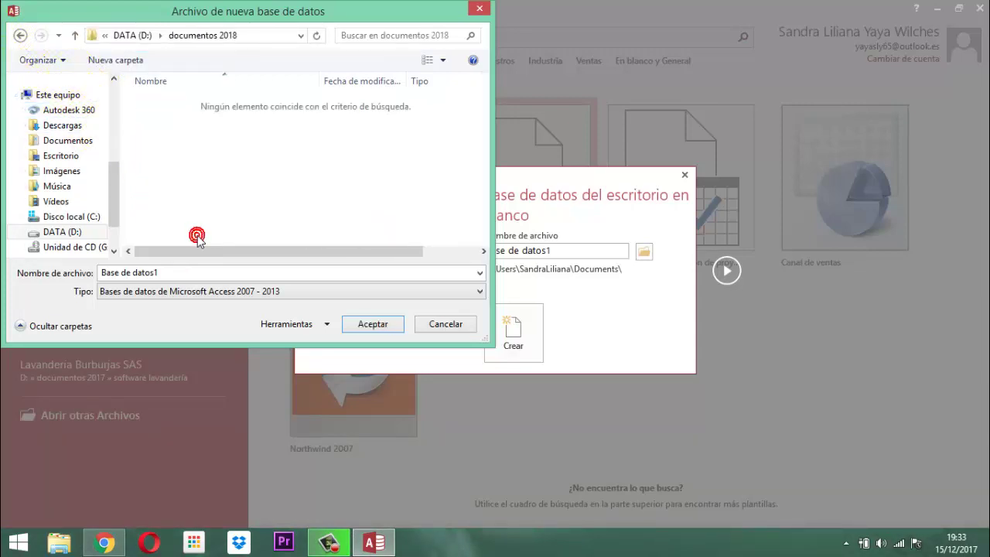
Name the database file "Vet Project" and create the database in the documentos 2018 folder
left_click(186, 275)
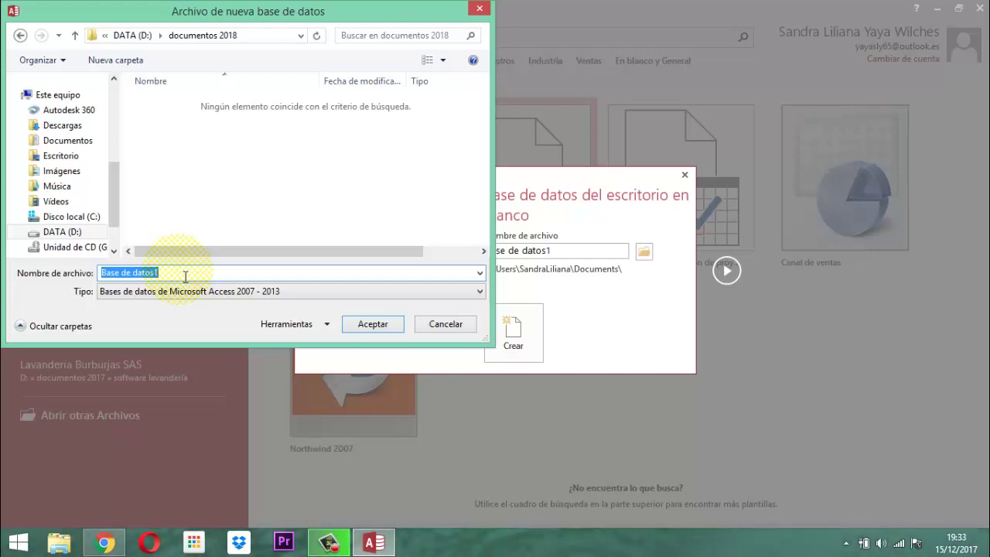
type("Vet")
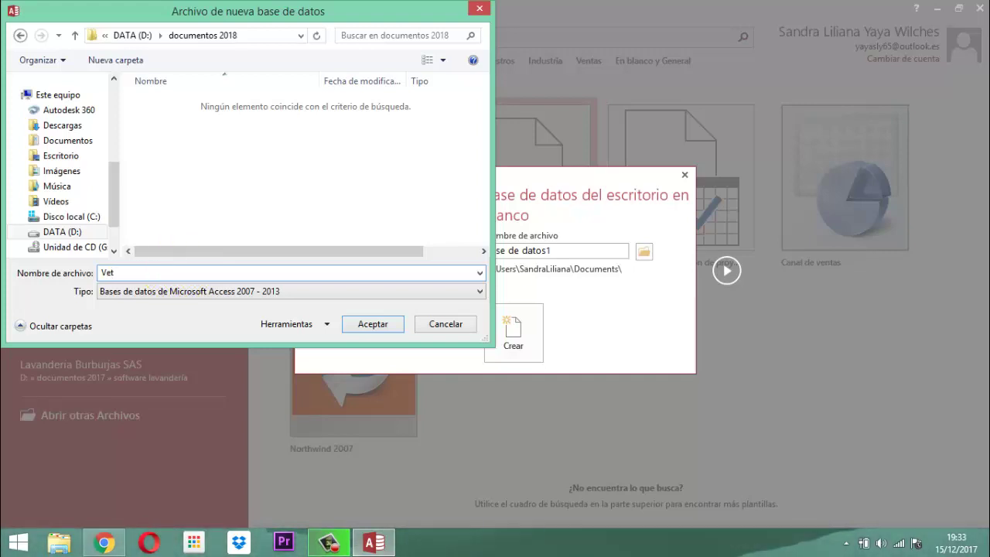
type("Project")
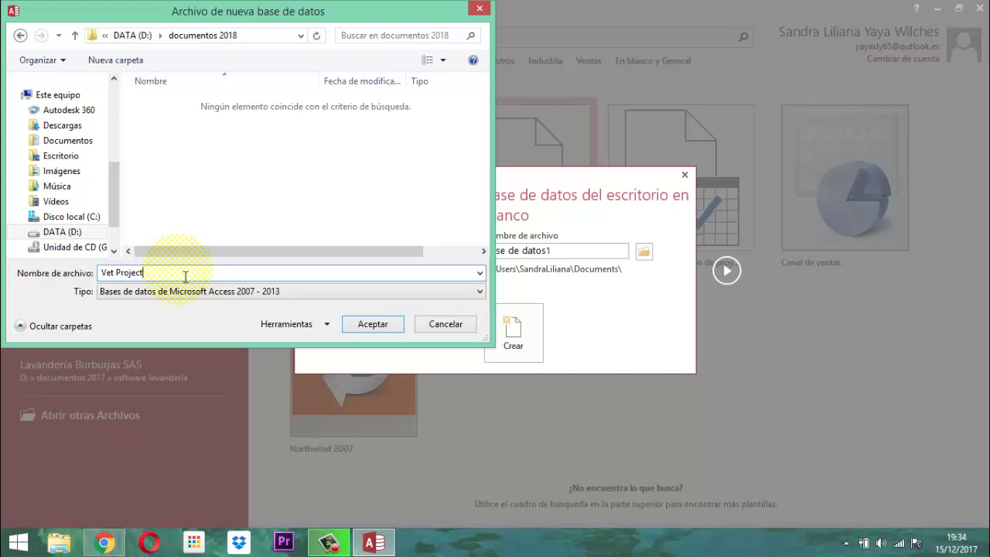
left_click(366, 324)
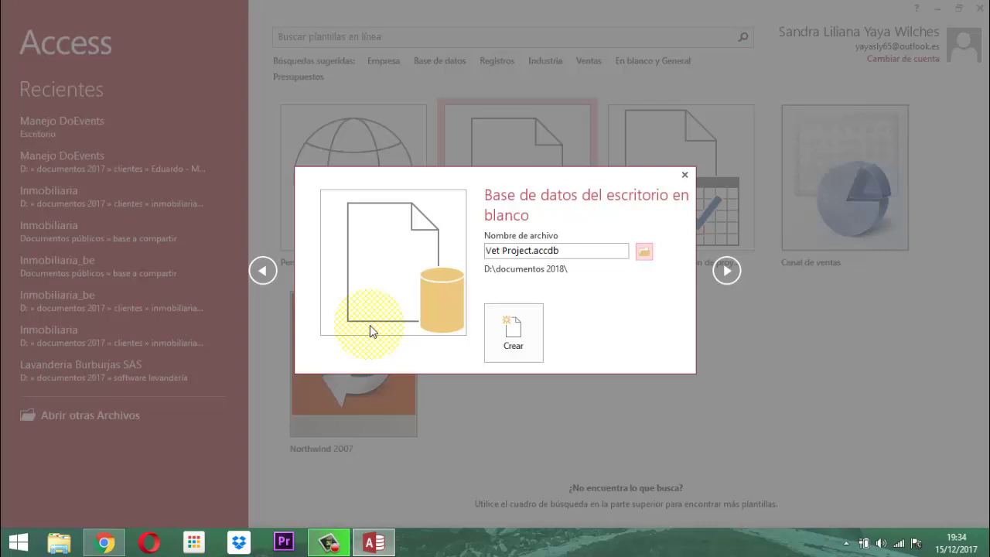
left_click(509, 333)
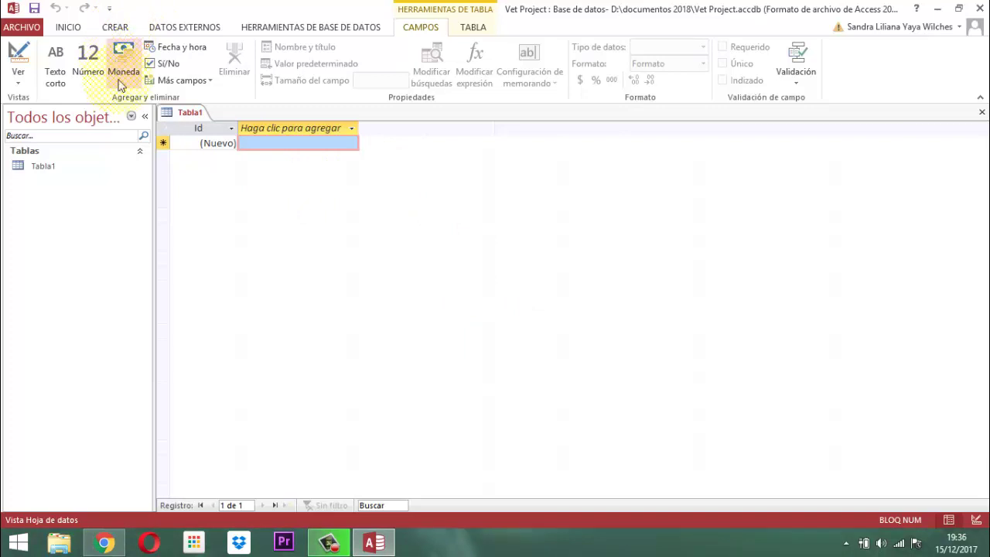
Close the unsaved default table Tabla1 and create a blank form
right_click(183, 122)
left_click(210, 139)
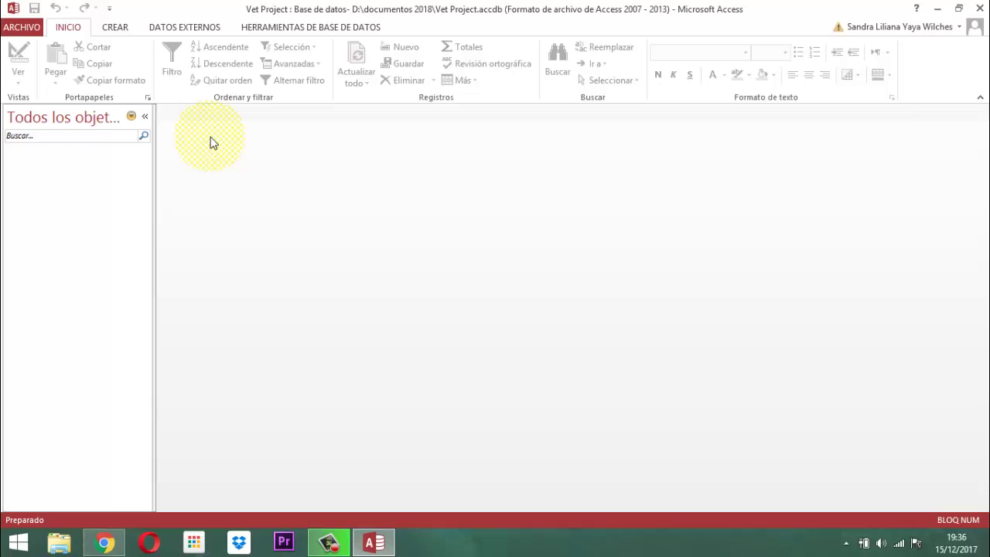
left_click(115, 28)
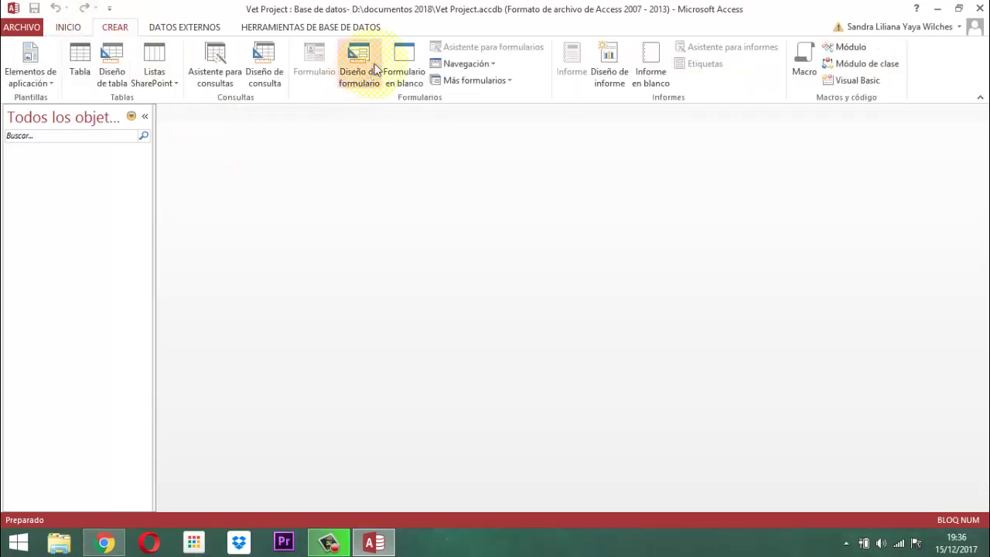
left_click(406, 68)
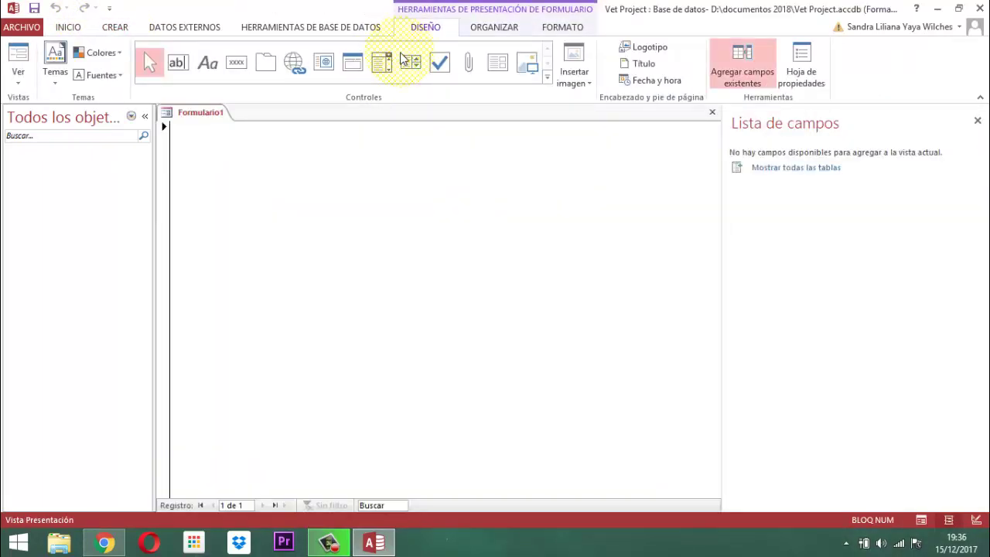
Save the blank form under the name "Invocador"
right_click(210, 114)
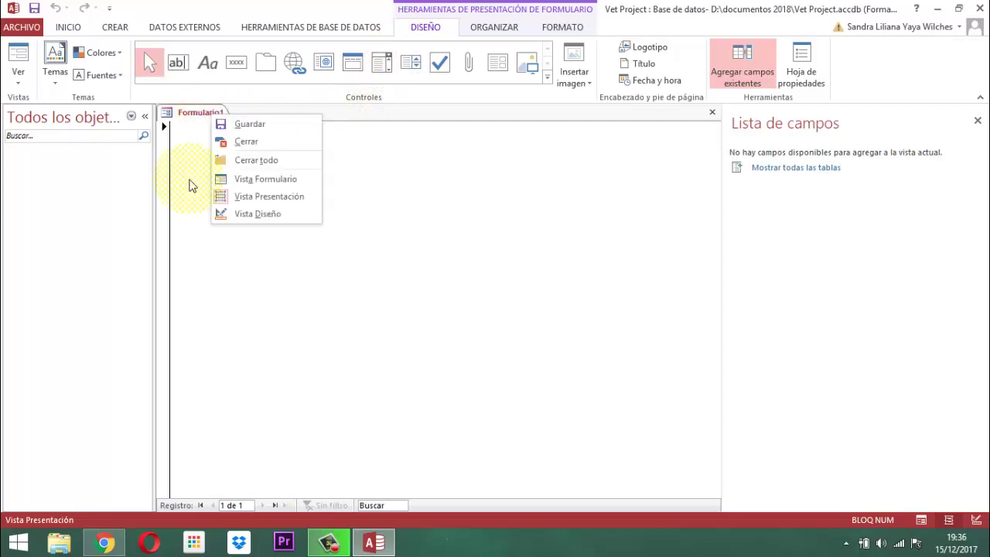
left_click(248, 124)
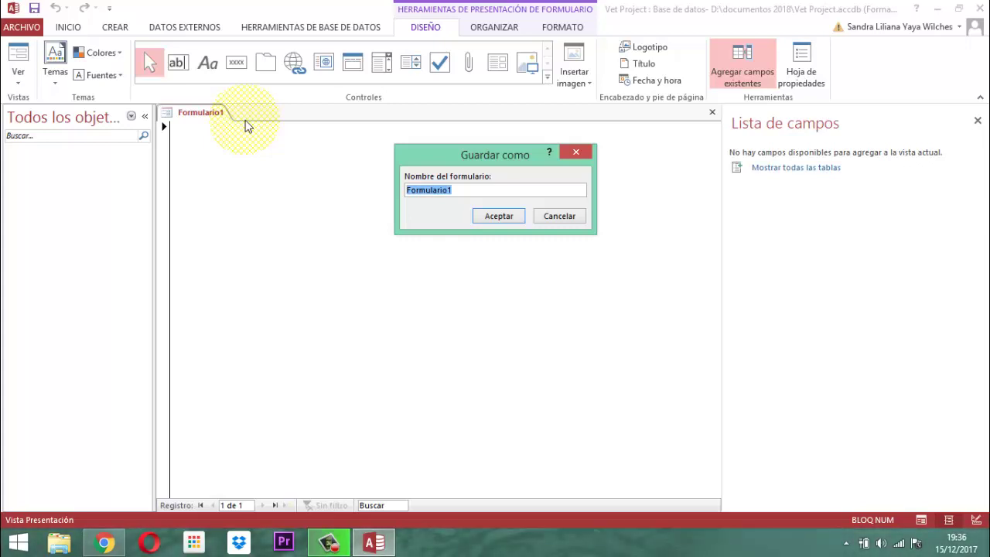
type("Invocador")
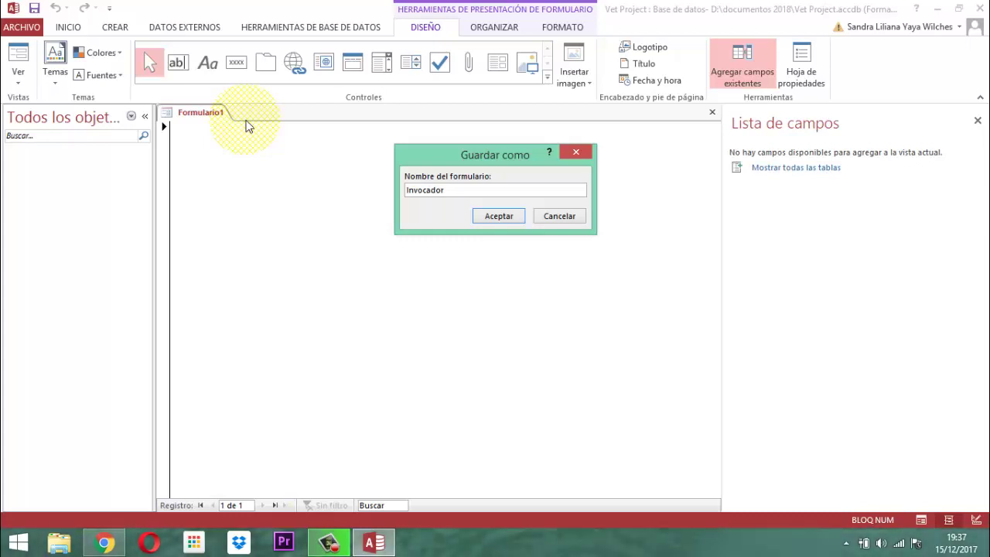
left_click(499, 216)
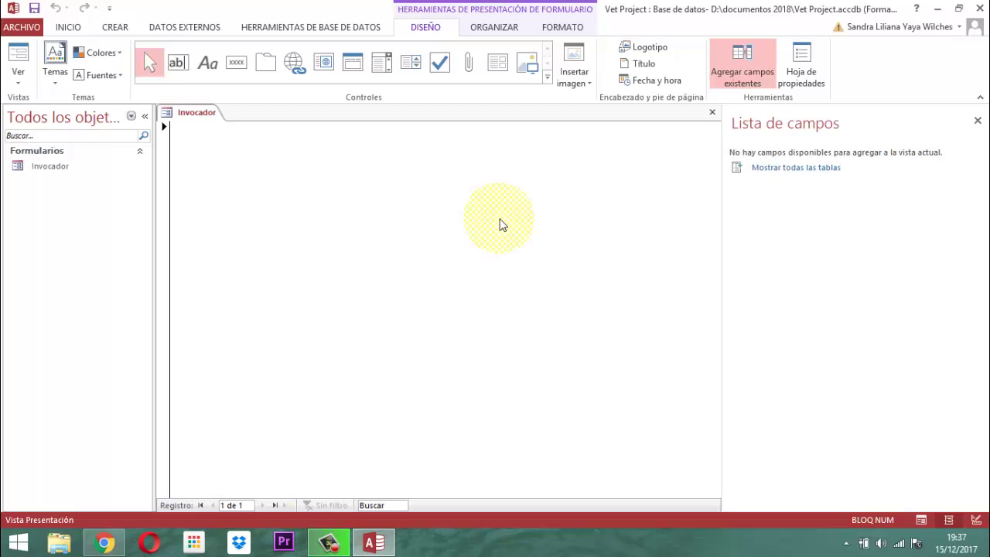
Show the Invocador form in Design view and shrink its detail area to about 1.8 cm wide and 0.6 cm high
right_click(200, 114)
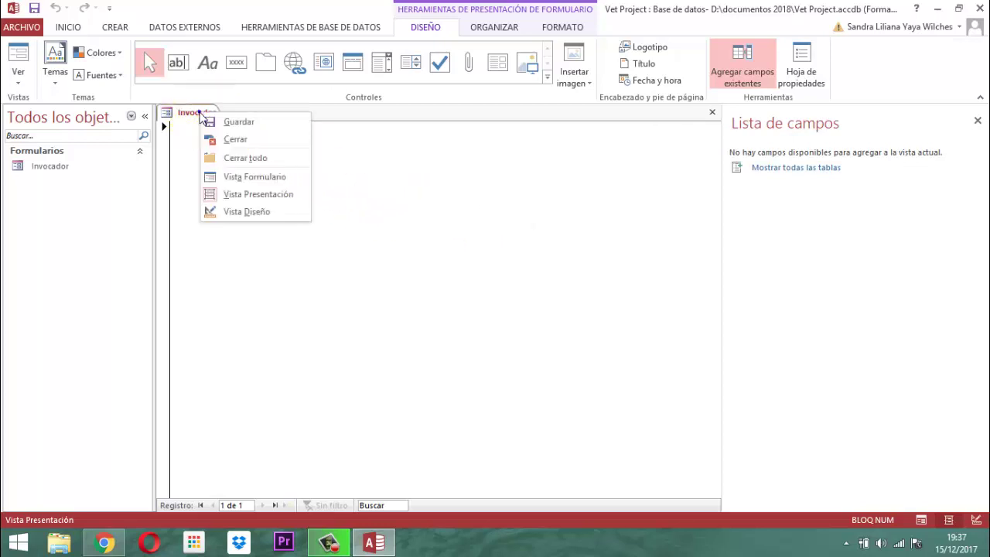
left_click(236, 212)
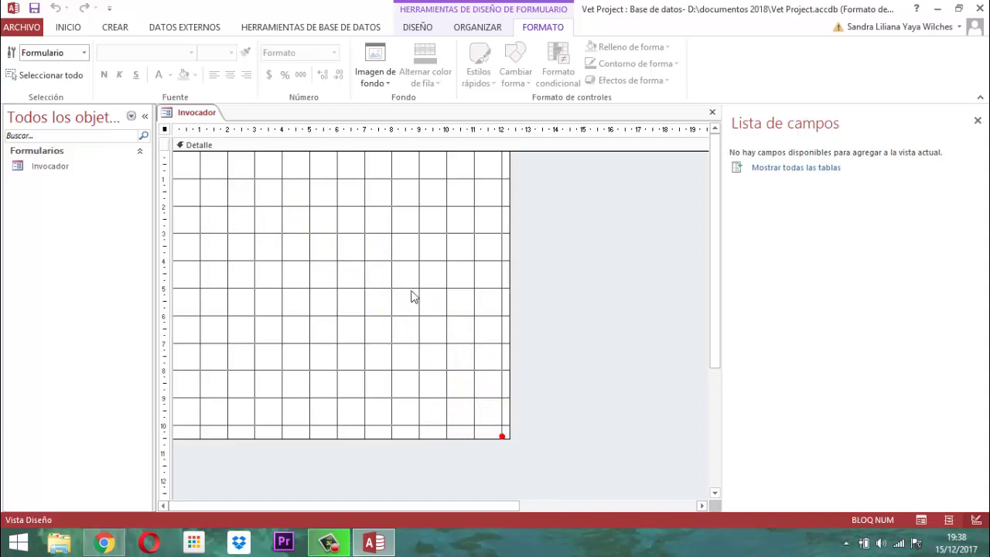
left_click_drag(511, 440, 222, 168)
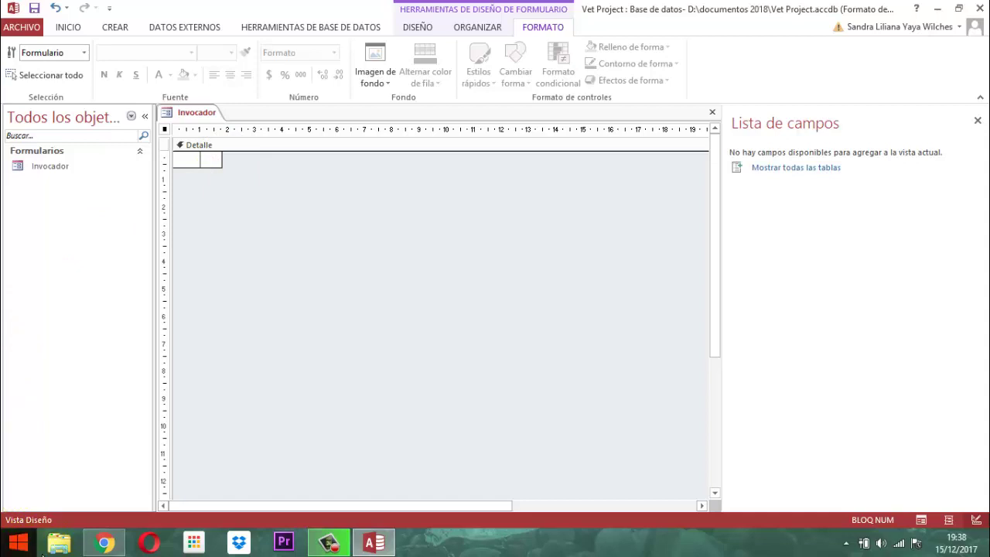
In File Explorer, open the Word document "codigo ocultar entorno access" from D:\documentos 2017\software veterinarias\ficheros word
left_click(60, 547)
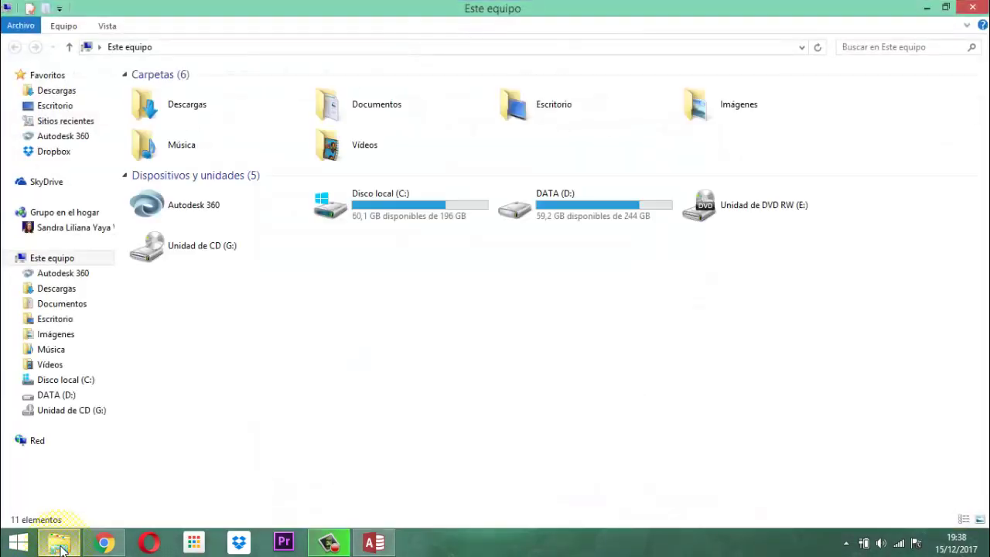
left_click(411, 386)
double_click(572, 206)
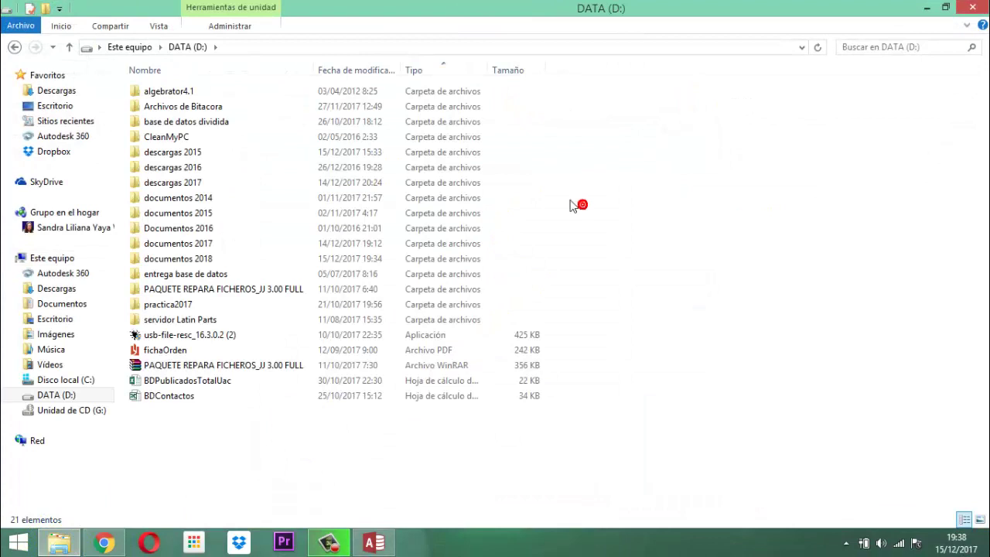
double_click(192, 245)
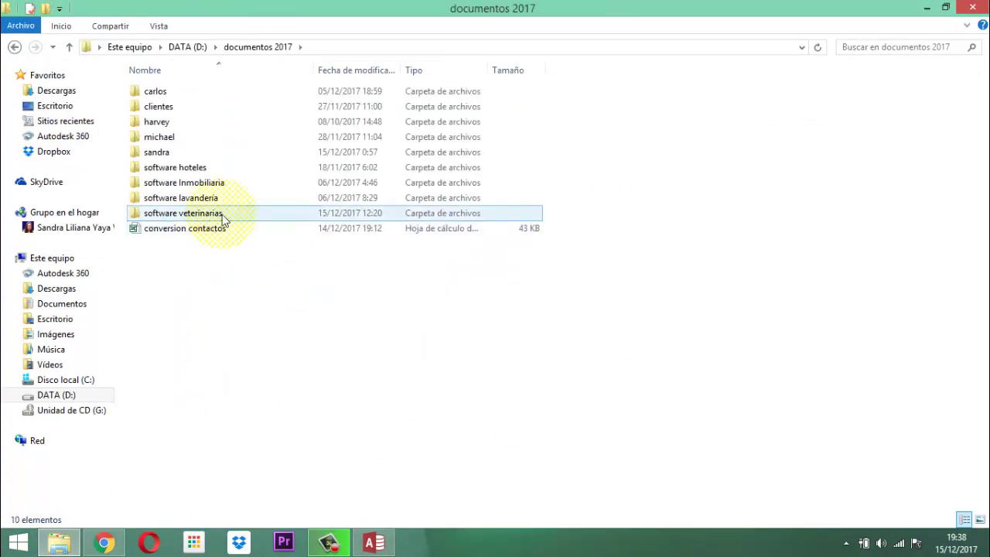
double_click(185, 212)
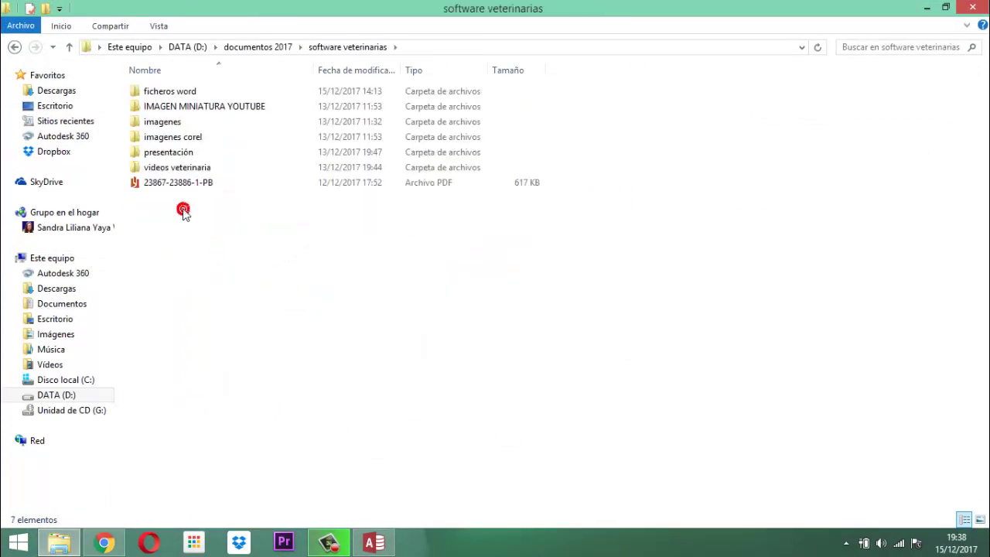
left_click(178, 186)
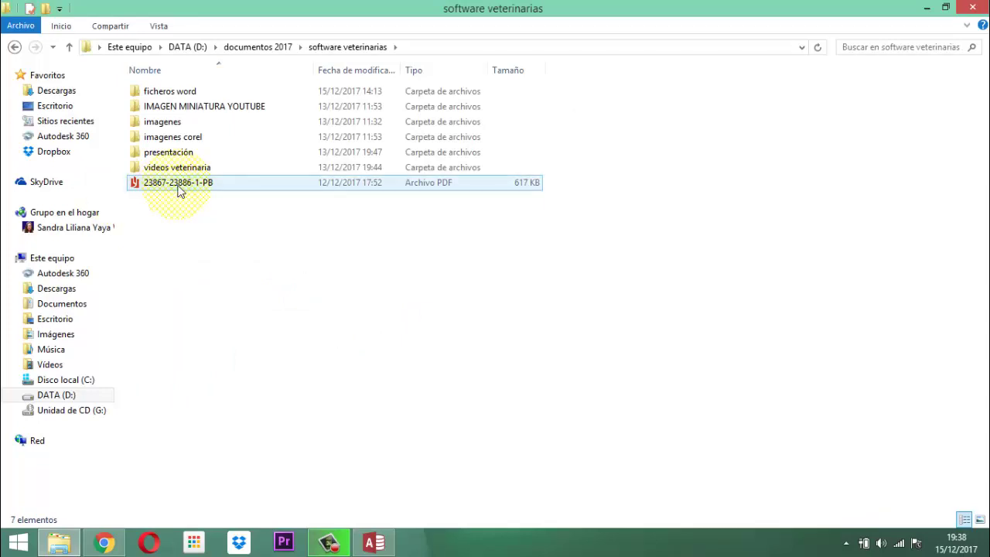
double_click(149, 94)
double_click(151, 98)
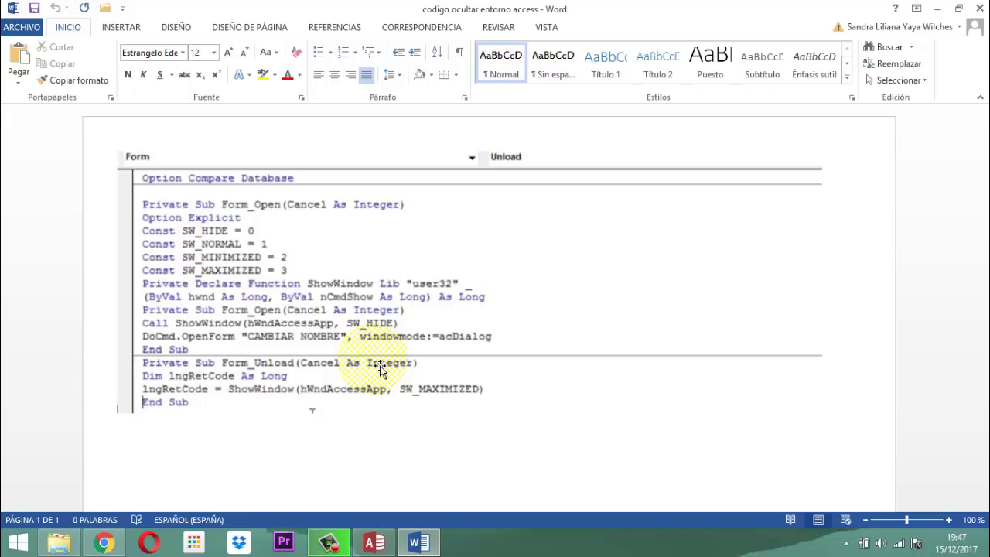
Switch back to Access and the Invocador form in the Vet Project database
mouse_move(392, 543)
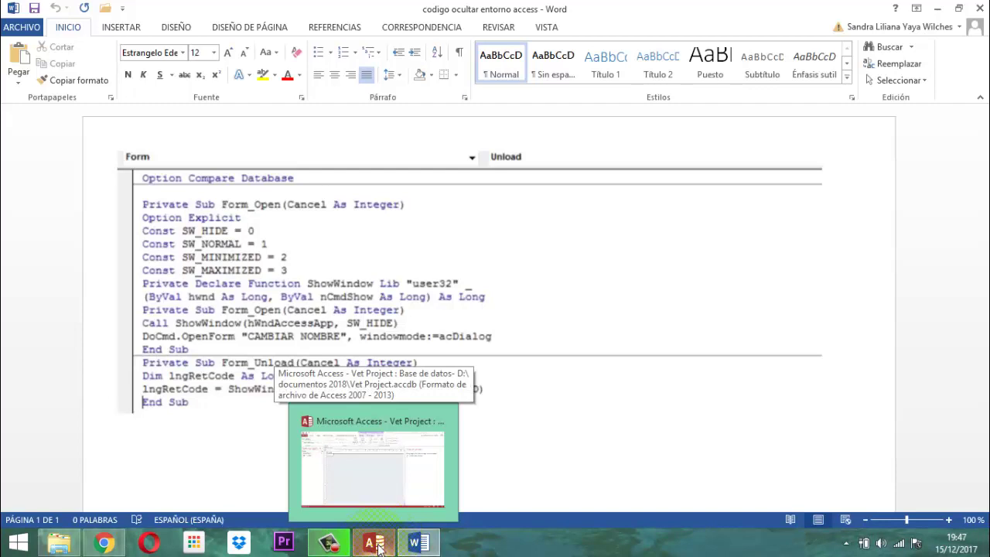
left_click(376, 546)
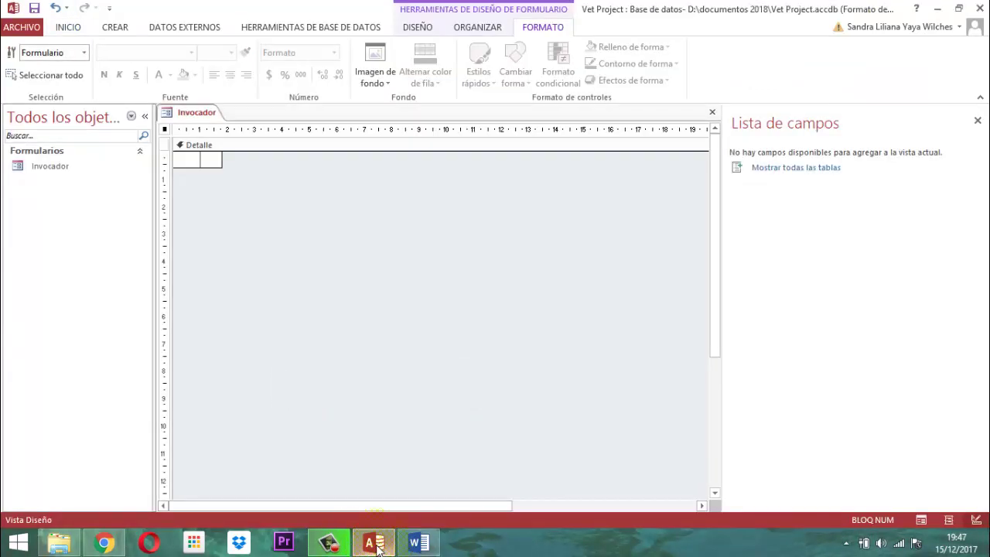
mouse_move(336, 549)
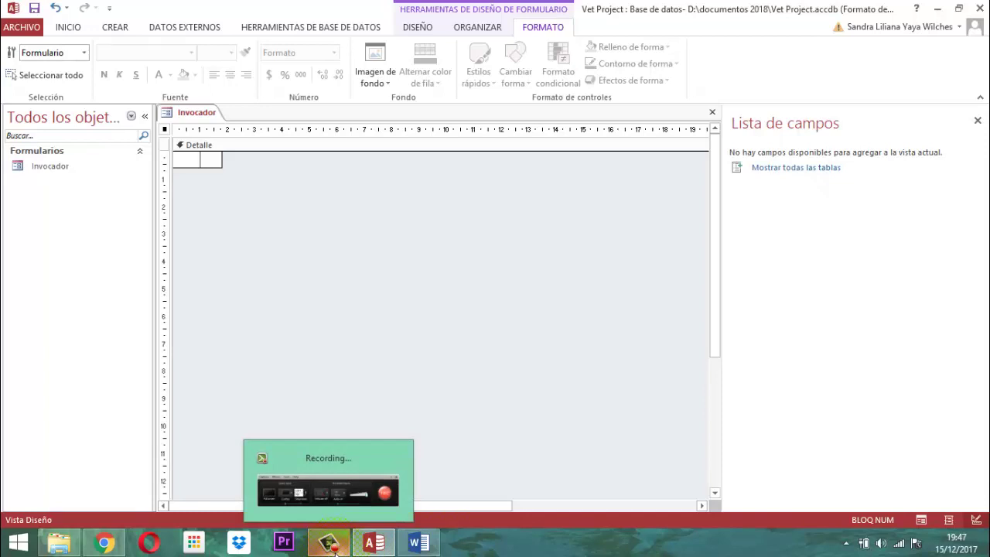